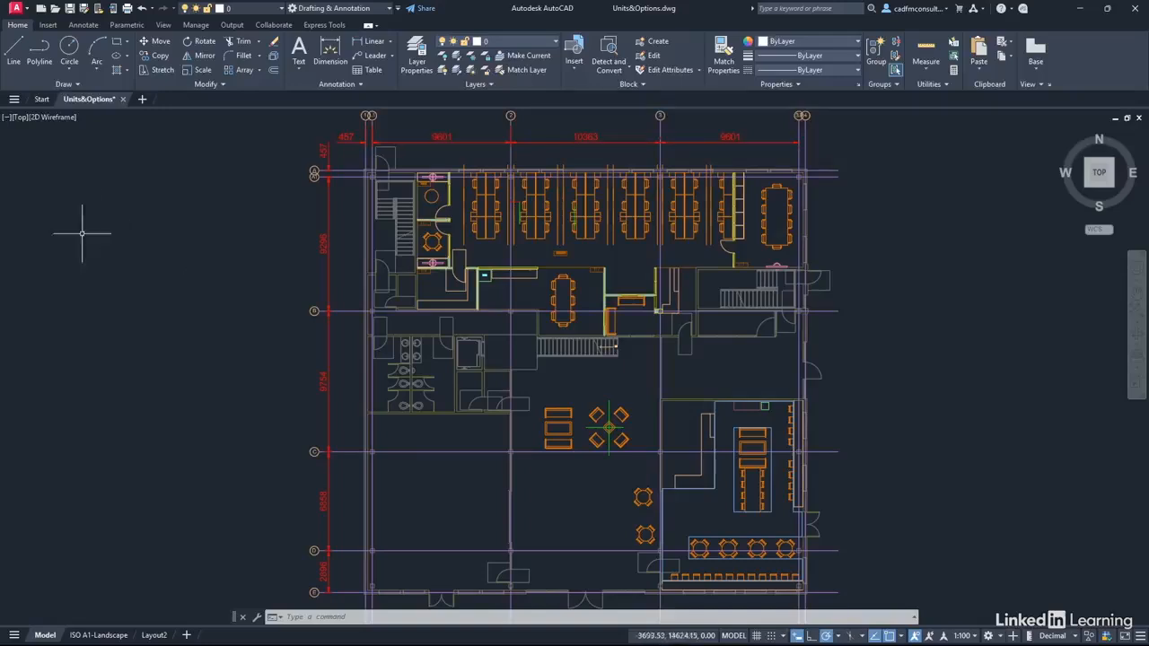
# - Open the Options settings and look up the automatic save file location path among the file locations
pyautogui.rightClick(184, 256)
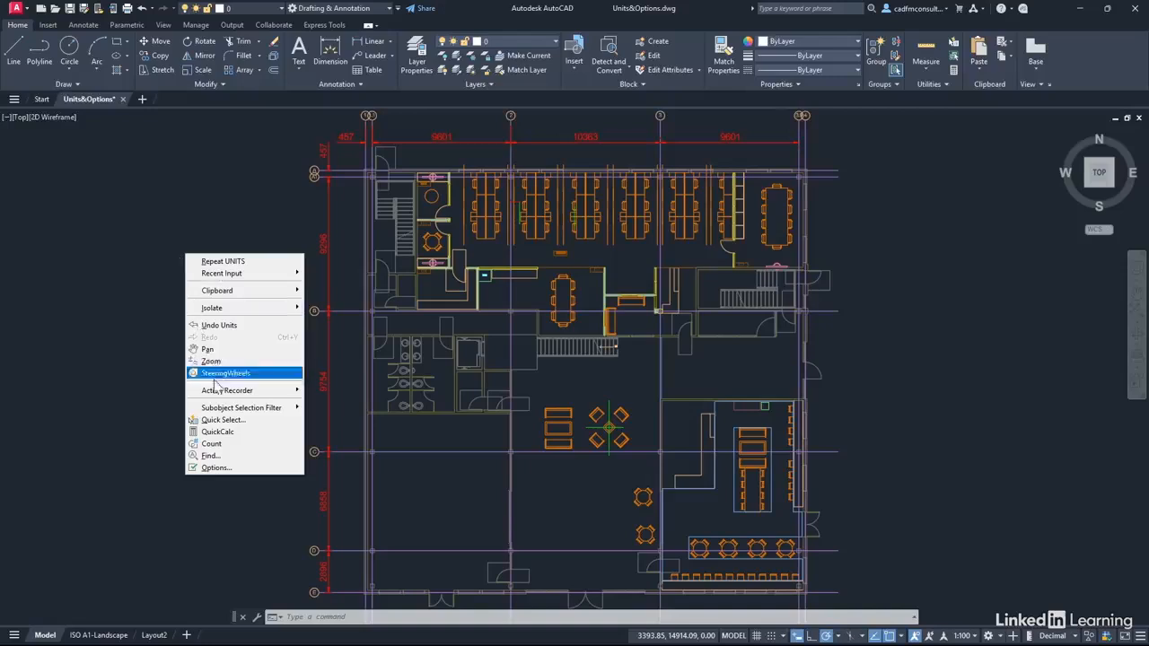
pyautogui.click(205, 469)
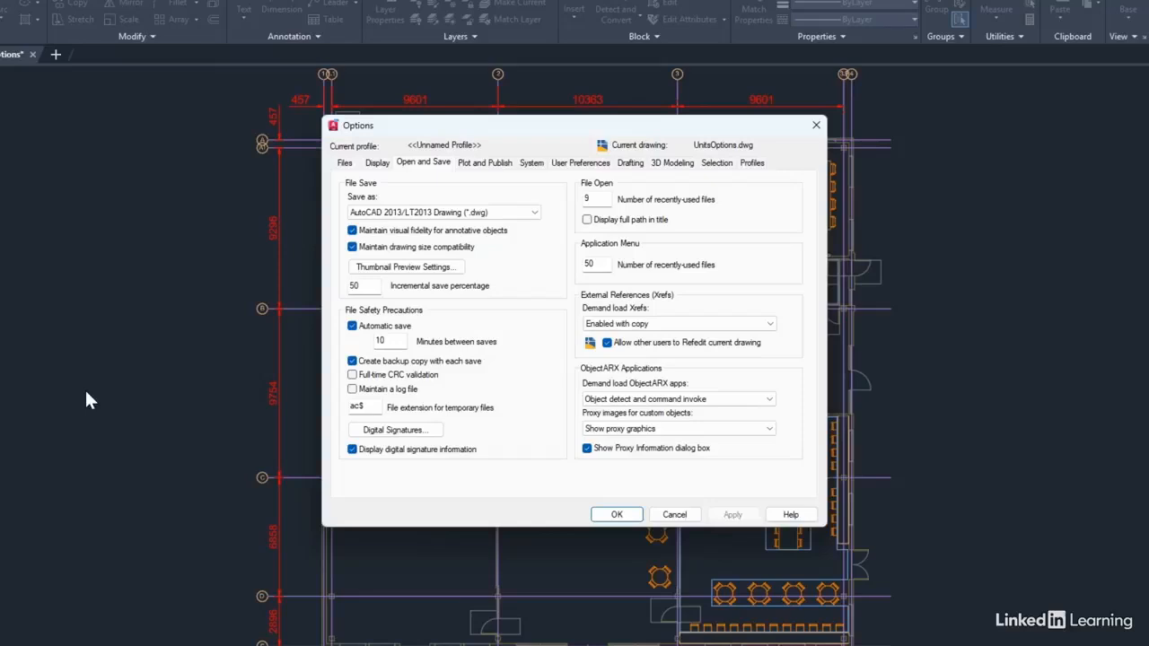
pyautogui.click(343, 165)
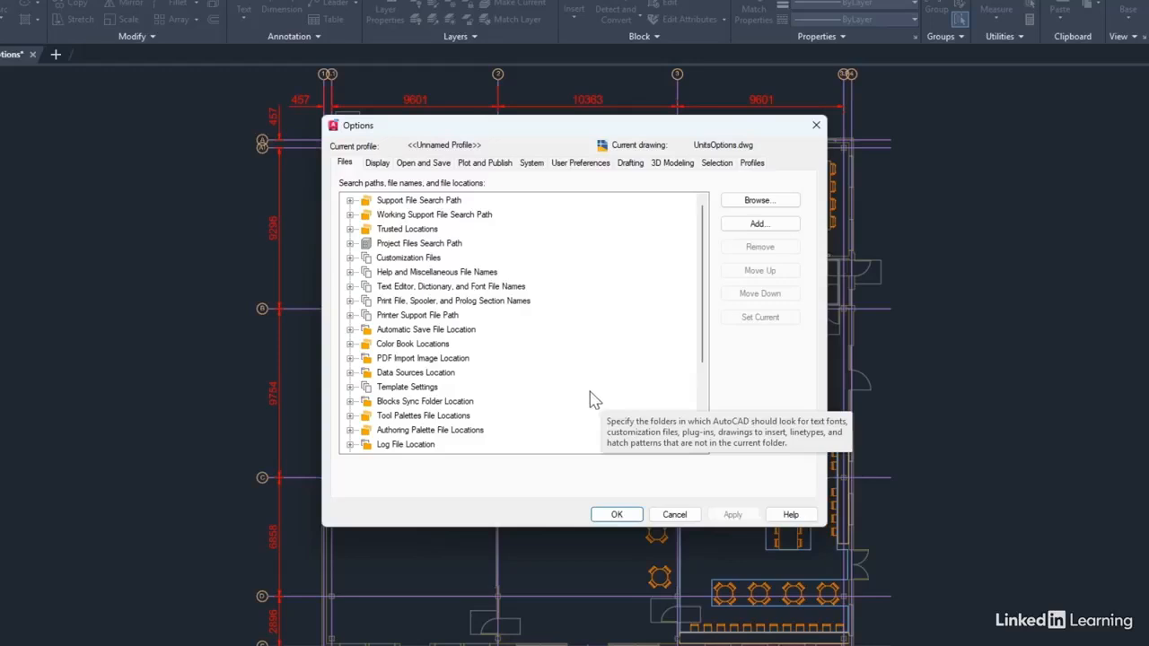
pyautogui.click(350, 330)
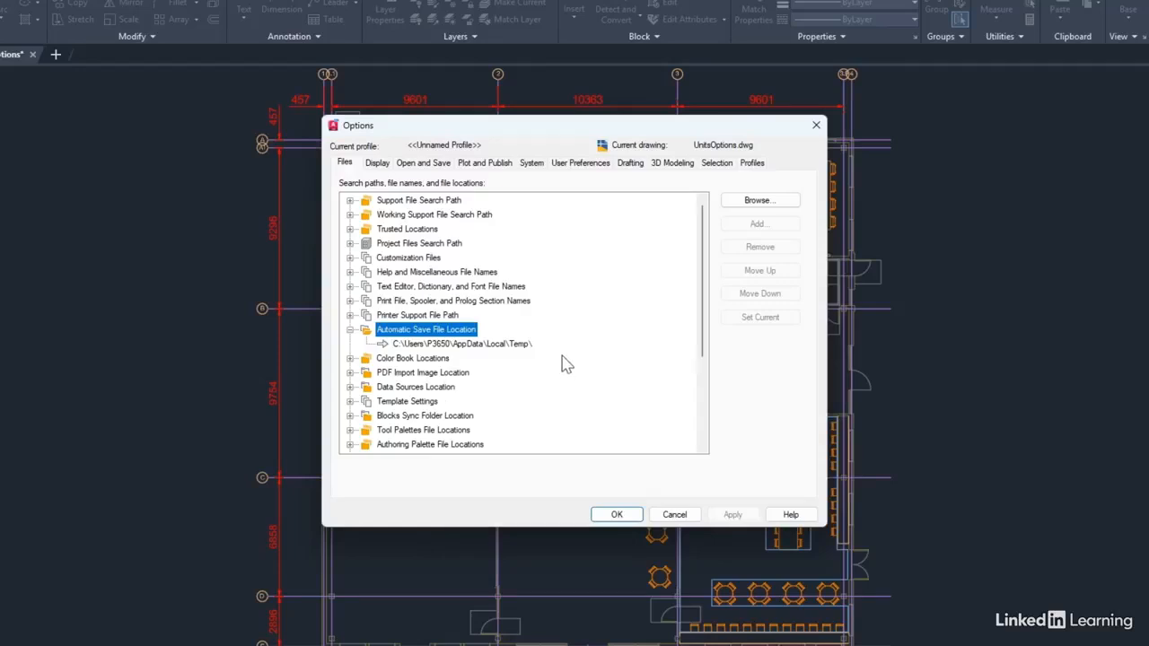
pyautogui.click(494, 347)
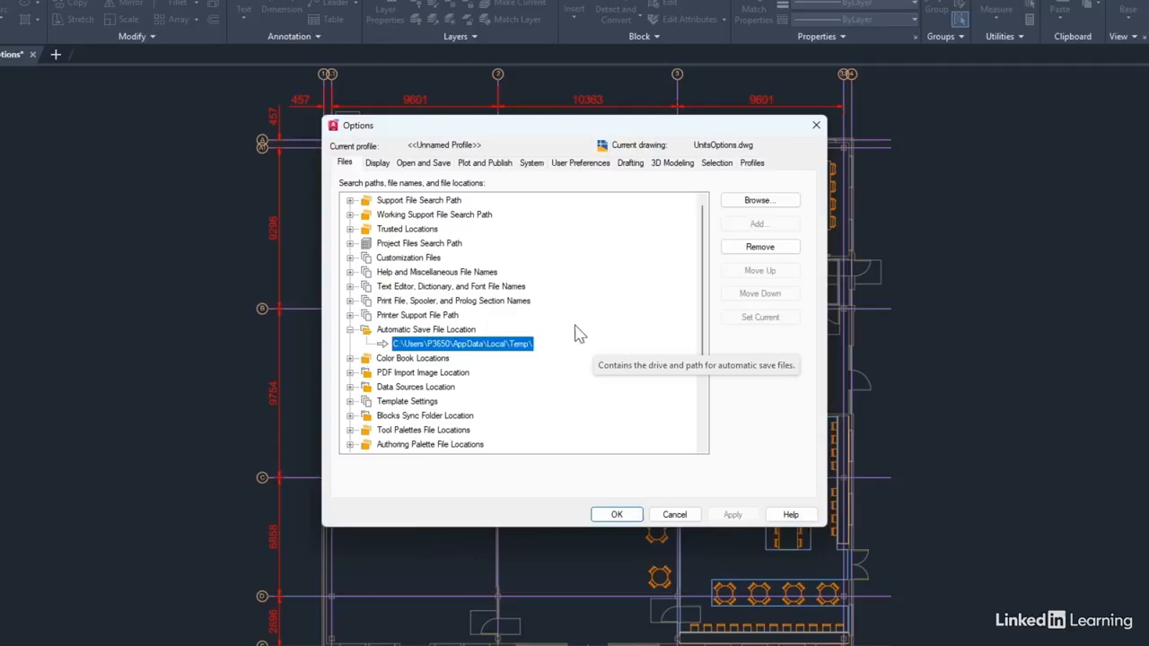
# - Set the uniform background color of 2D model space to White and apply it to the drawing window
pyautogui.click(378, 164)
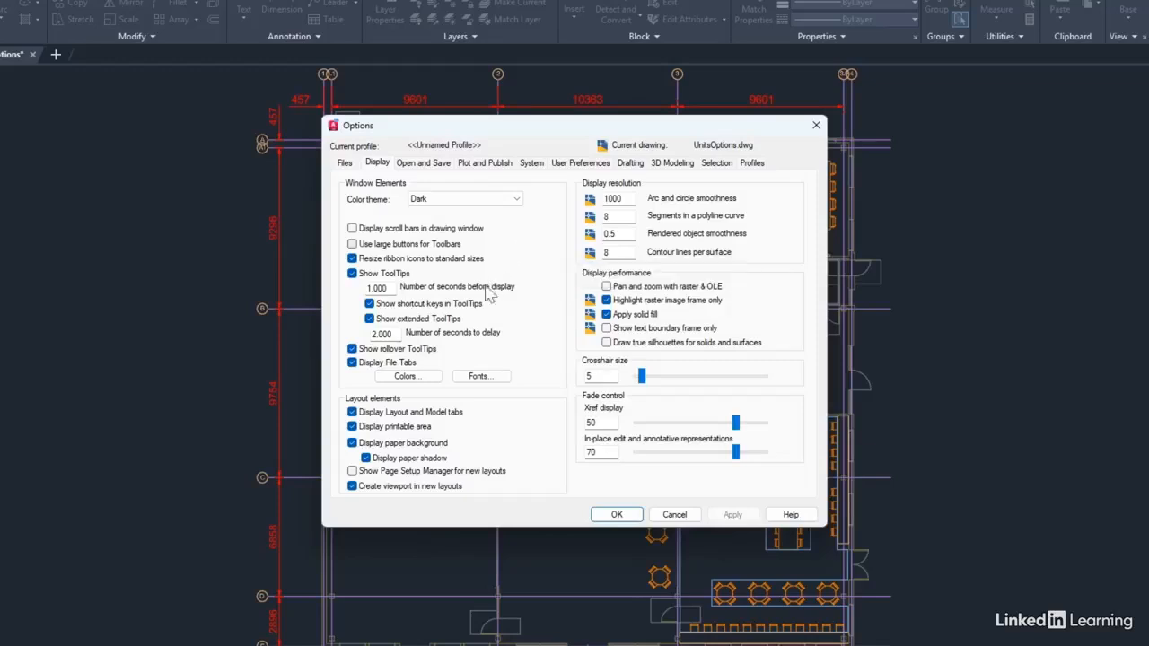
pyautogui.click(418, 378)
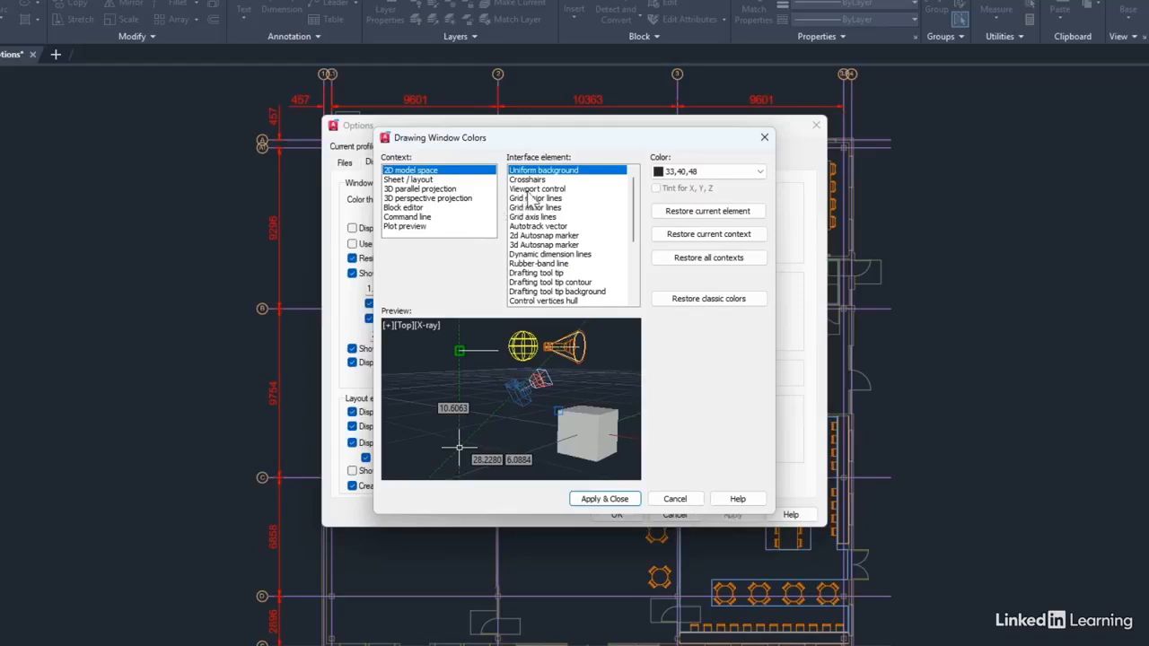
pyautogui.click(729, 176)
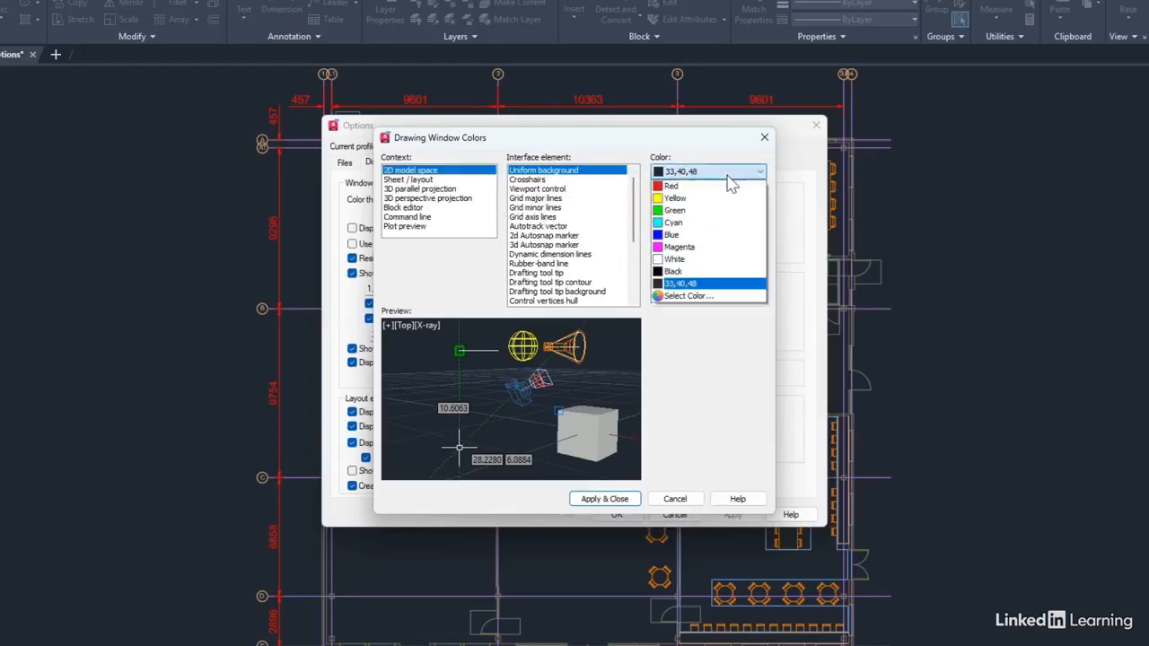
pyautogui.click(676, 259)
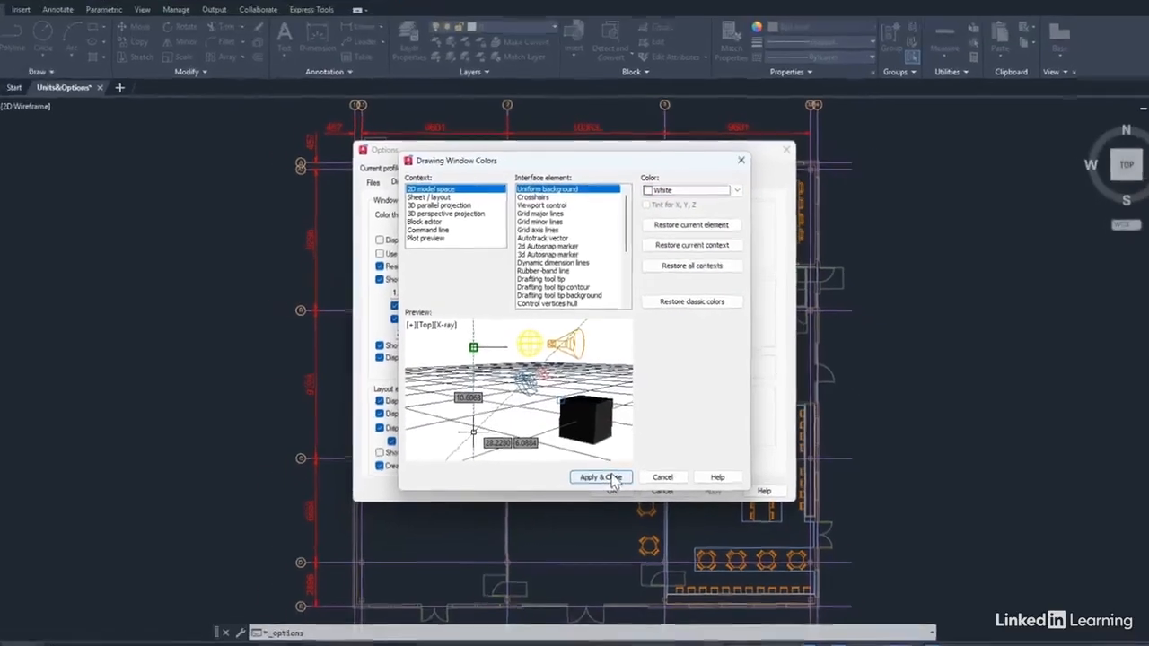
pyautogui.click(612, 481)
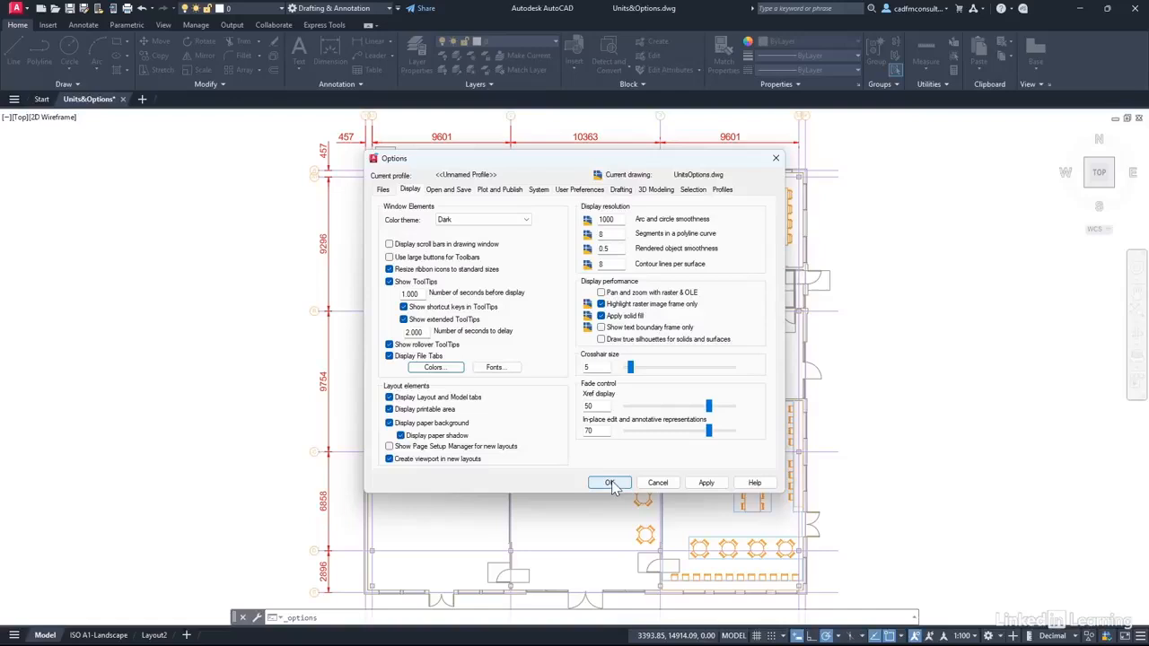
pyautogui.click(611, 483)
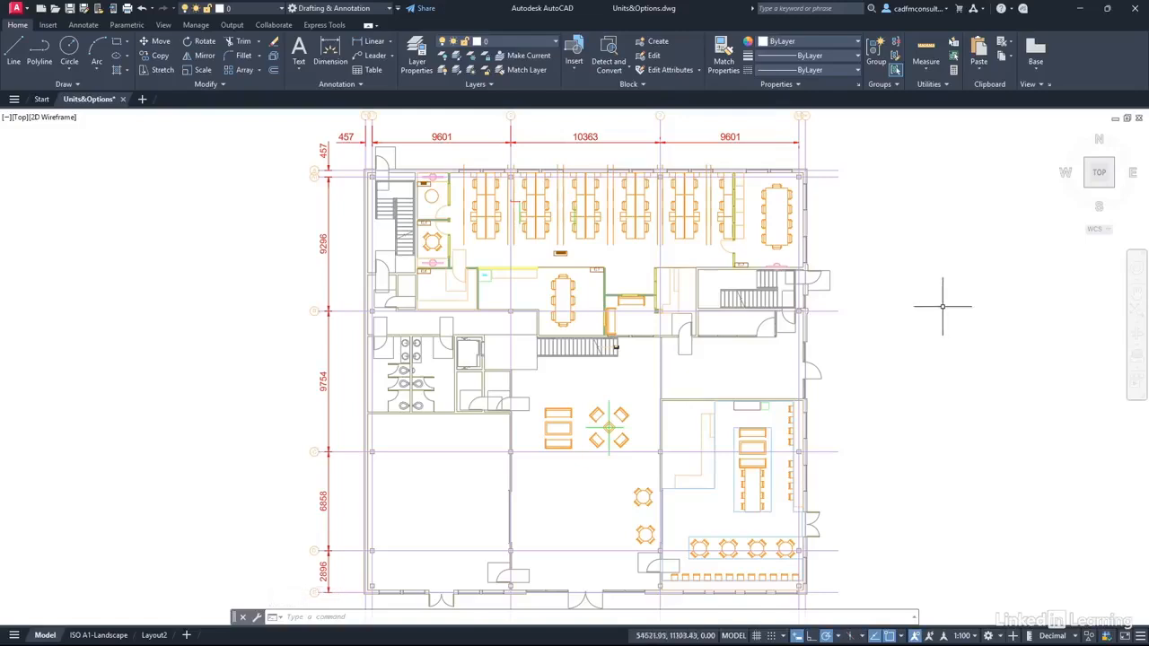
# - Restore the uniform background of 2D model space to its default color in the drawing window colors
pyautogui.rightClick(126, 210)
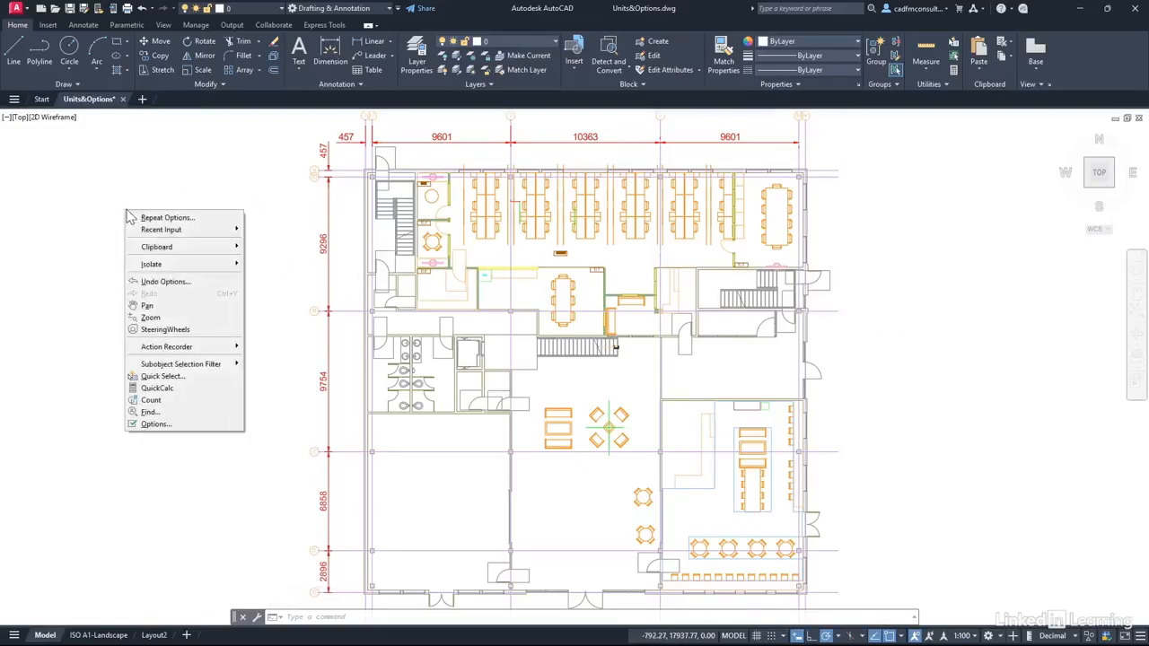
pyautogui.click(167, 424)
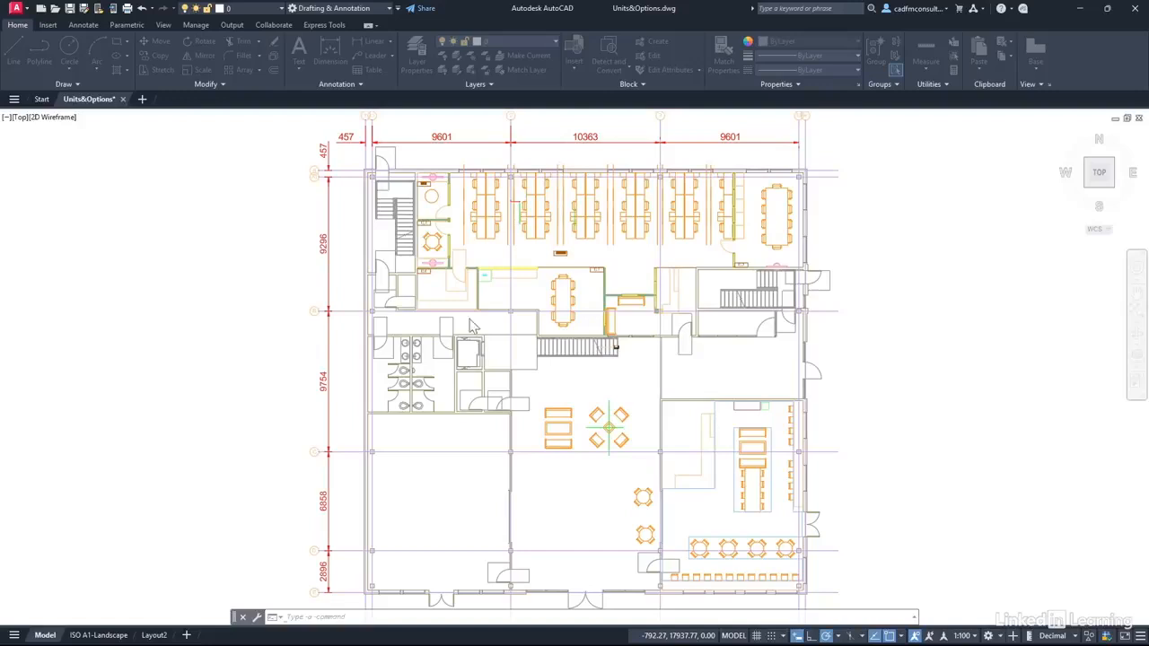
pyautogui.click(435, 369)
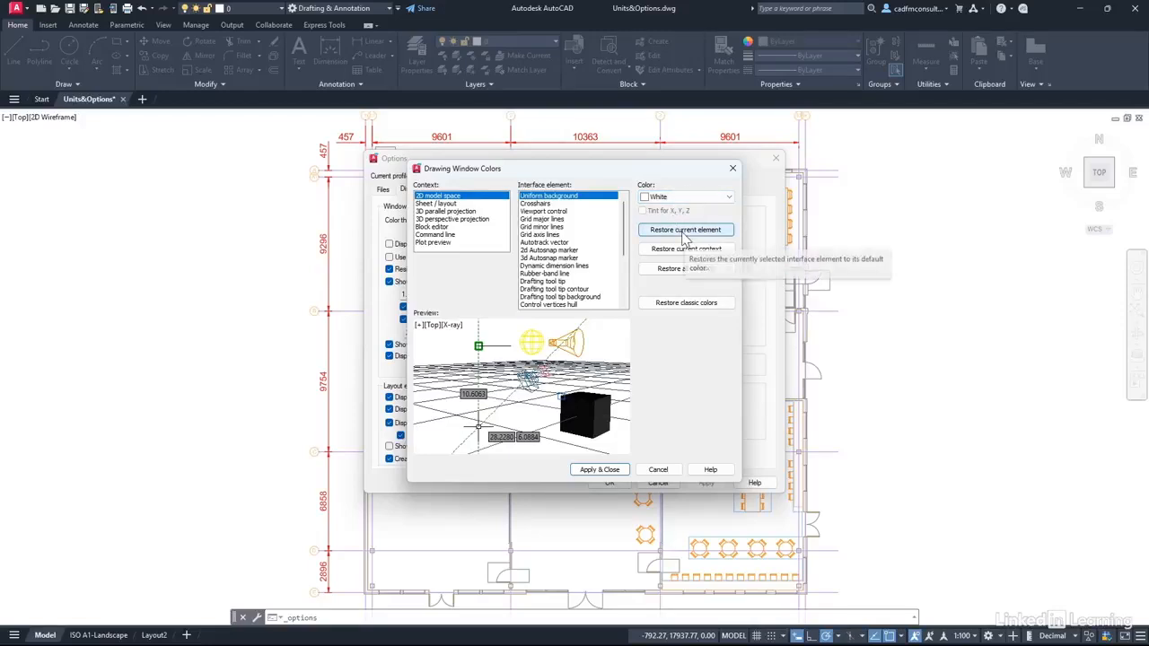
pyautogui.click(685, 230)
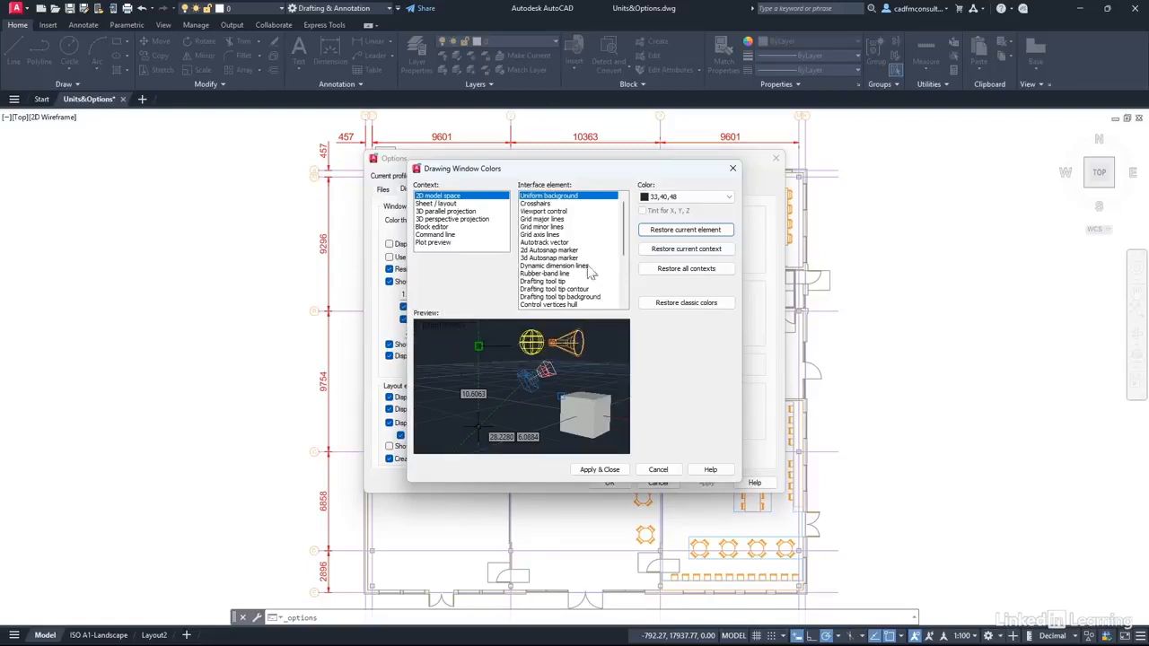
# - Restore the default colors of the crosshairs and viewport control in 2D model space and apply the color settings
pyautogui.click(540, 204)
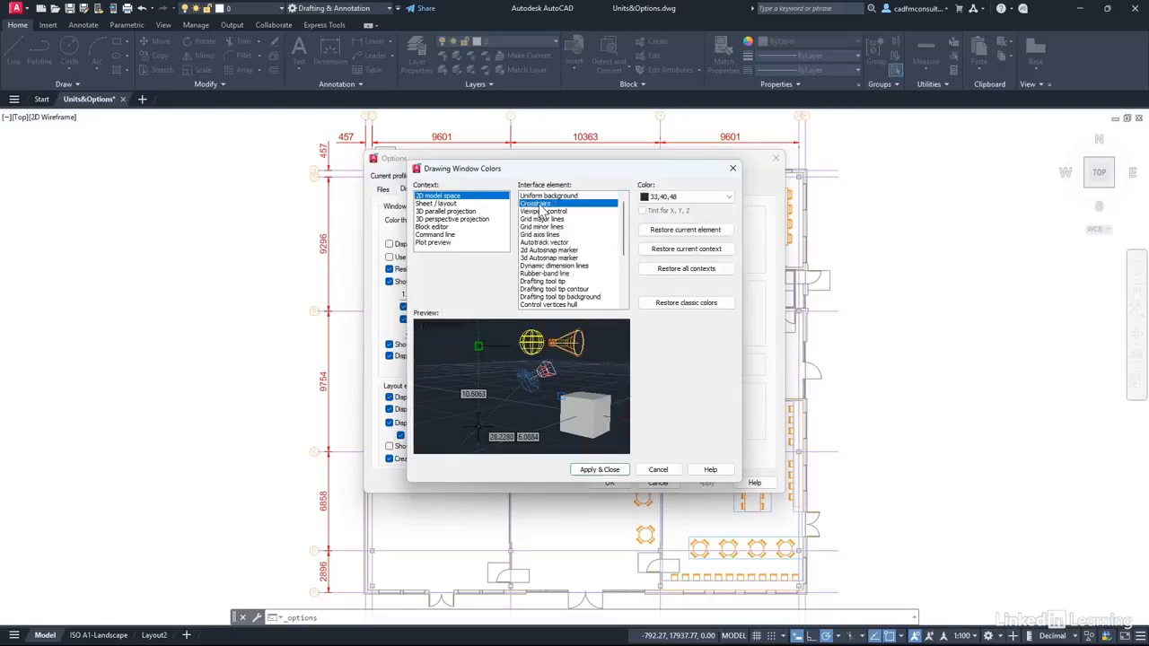
pyautogui.click(664, 230)
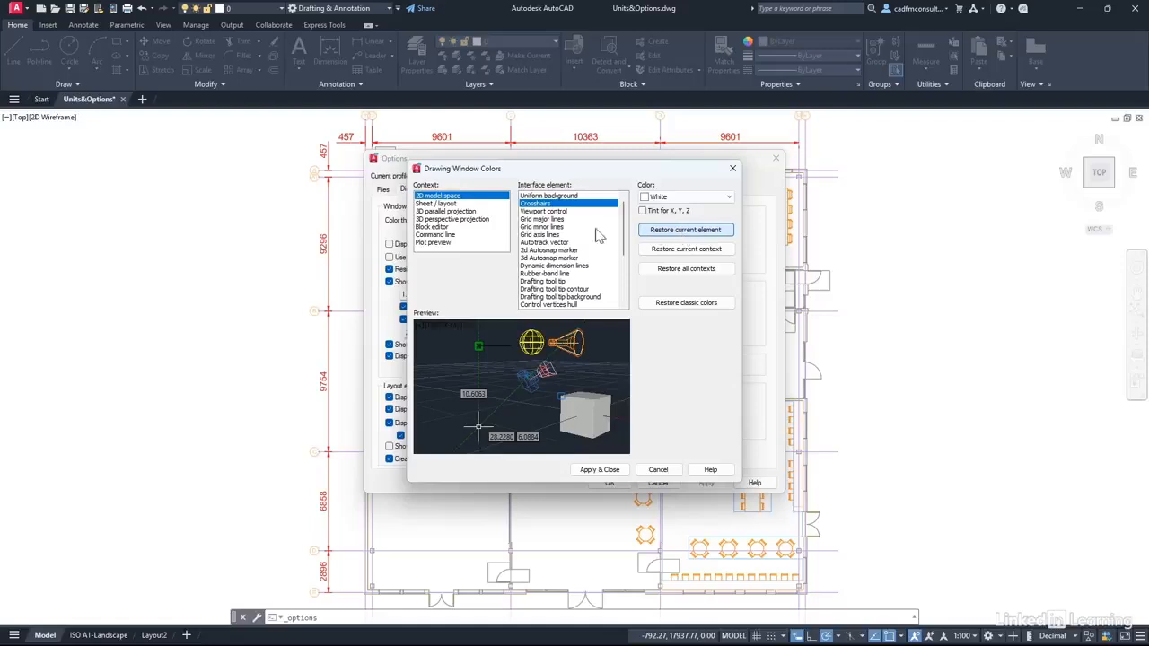
pyautogui.click(540, 212)
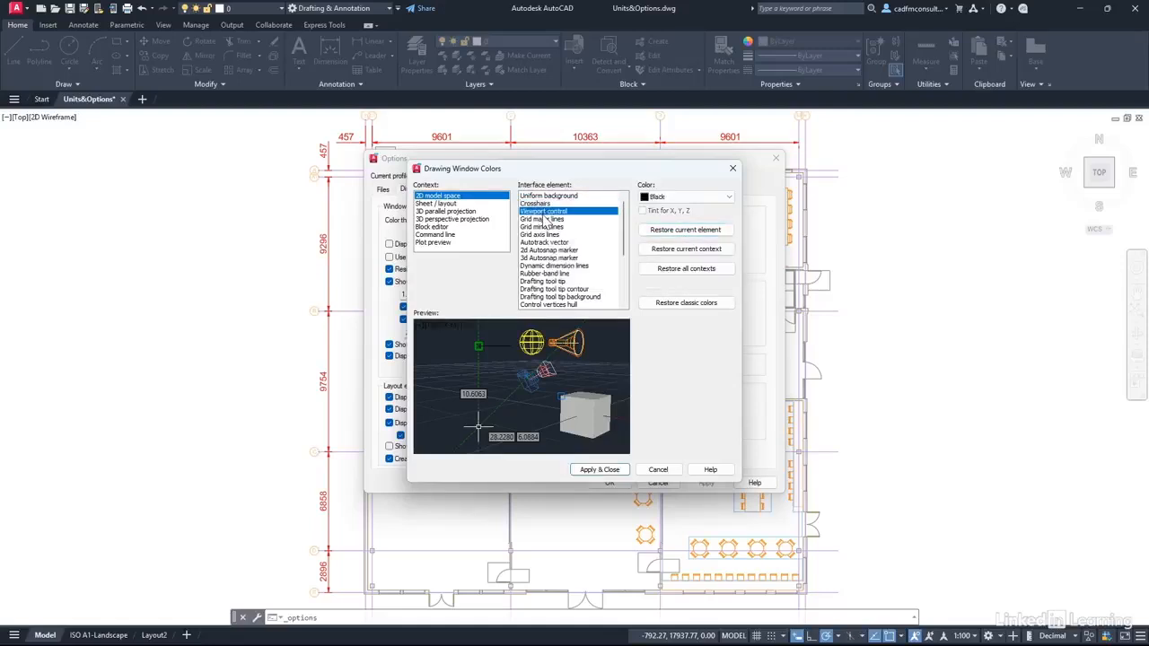
pyautogui.click(680, 232)
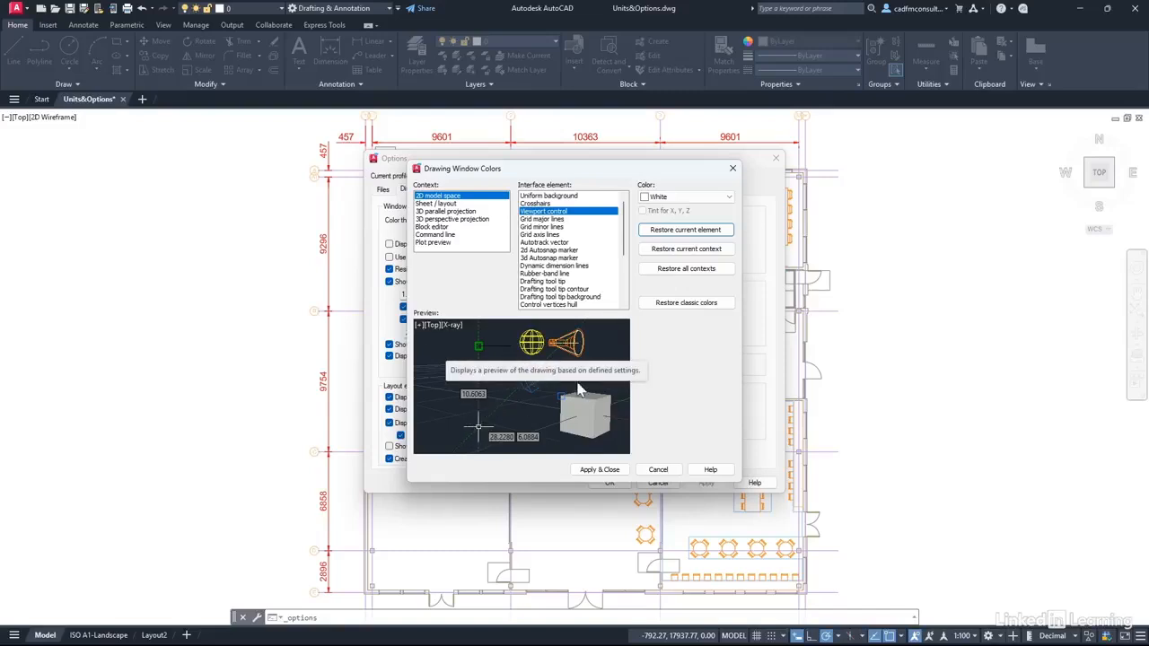
pyautogui.click(607, 473)
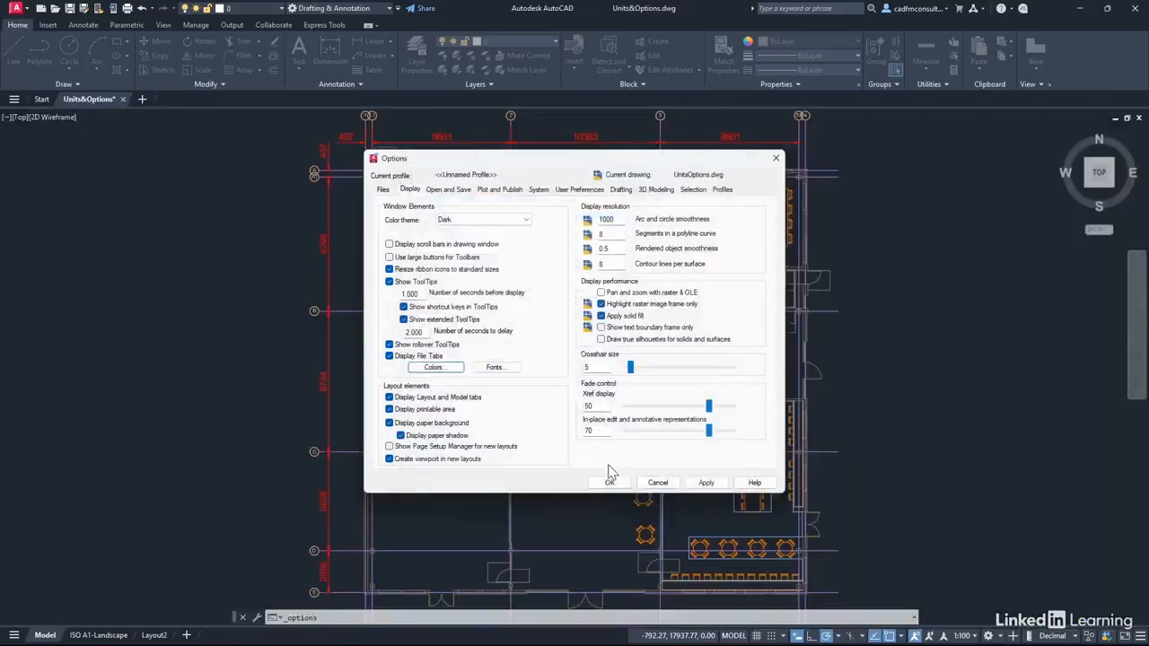
pyautogui.click(609, 483)
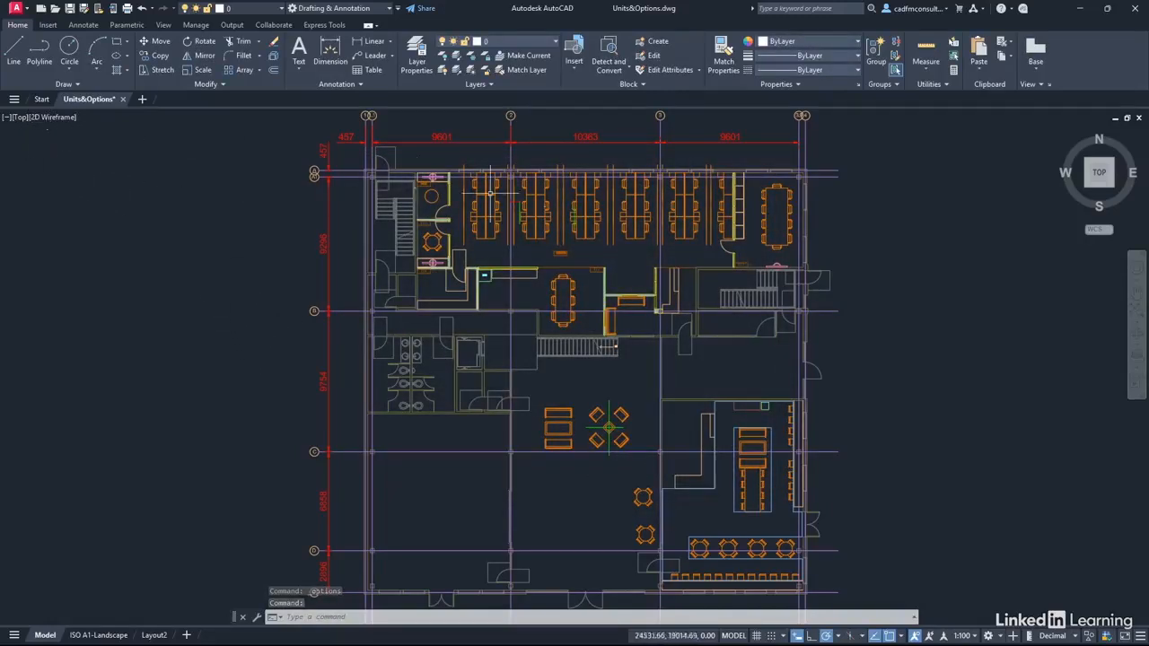
# - In the Options user preferences, set the insertion scale's source content units to Inches
pyautogui.rightClick(231, 243)
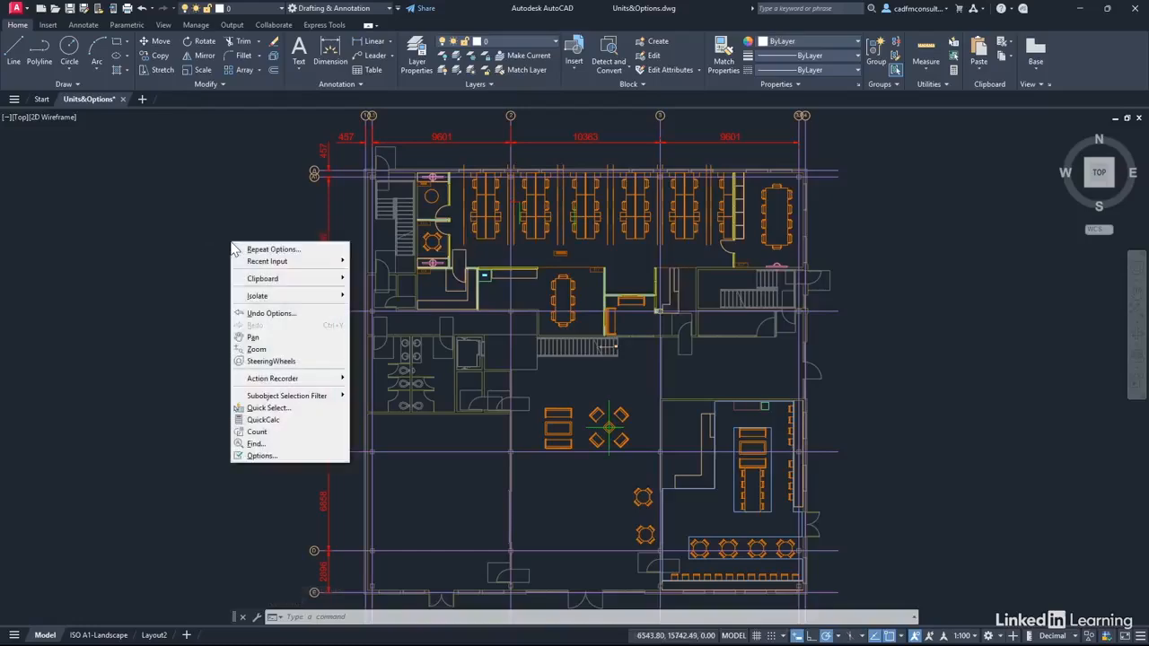
pyautogui.click(257, 457)
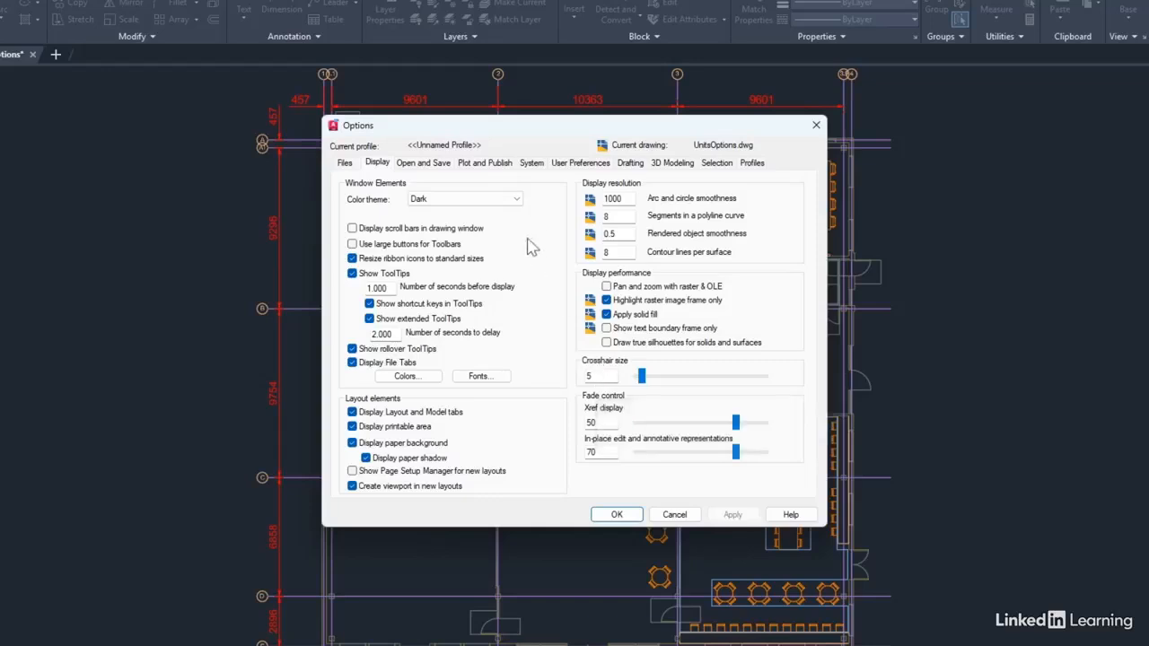
pyautogui.click(574, 168)
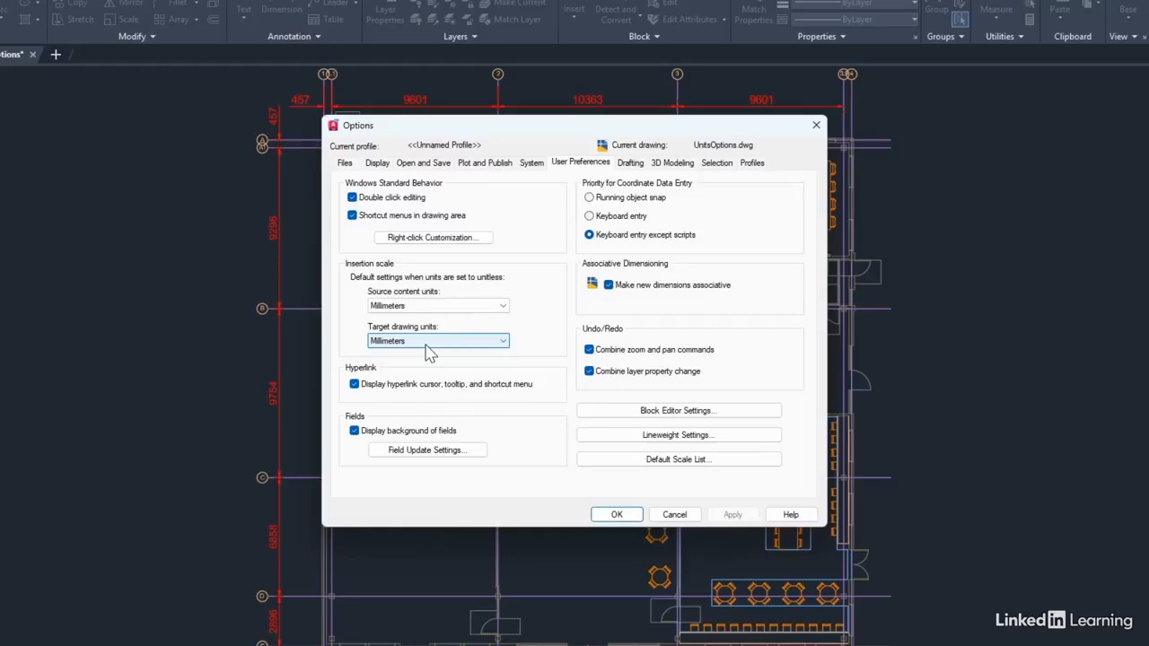
pyautogui.click(507, 314)
pyautogui.scroll(2, 508, 354)
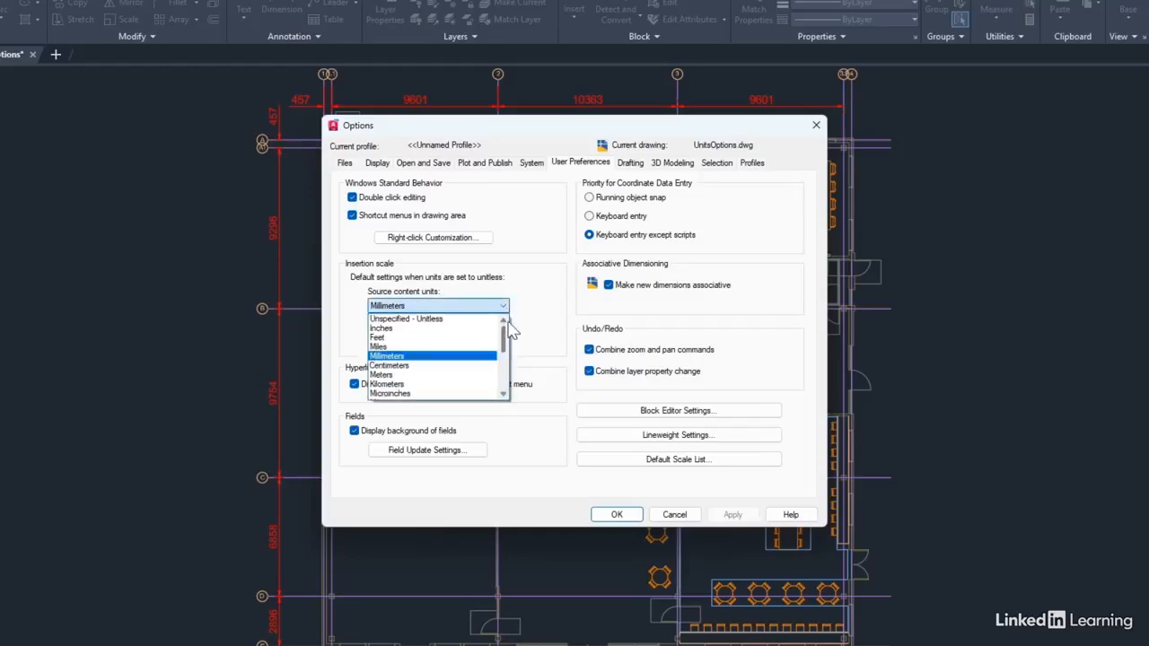
pyautogui.click(446, 329)
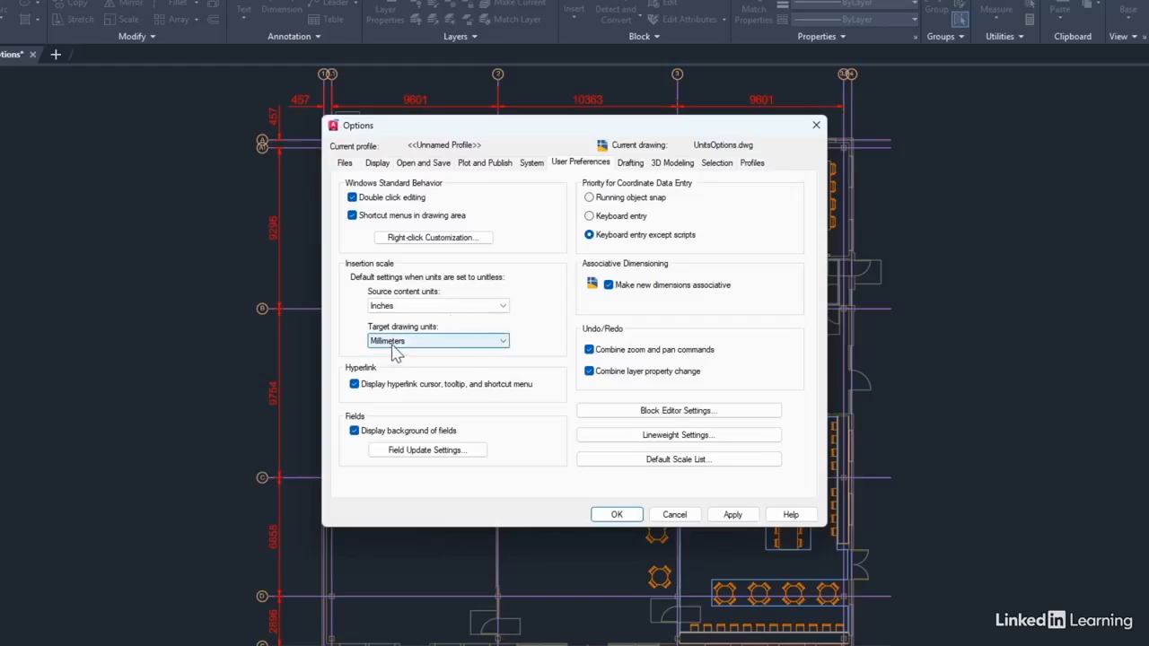
# - Set the insertion scale's source content units to Millimeters and accept the options
pyautogui.click(505, 309)
pyautogui.click(489, 345)
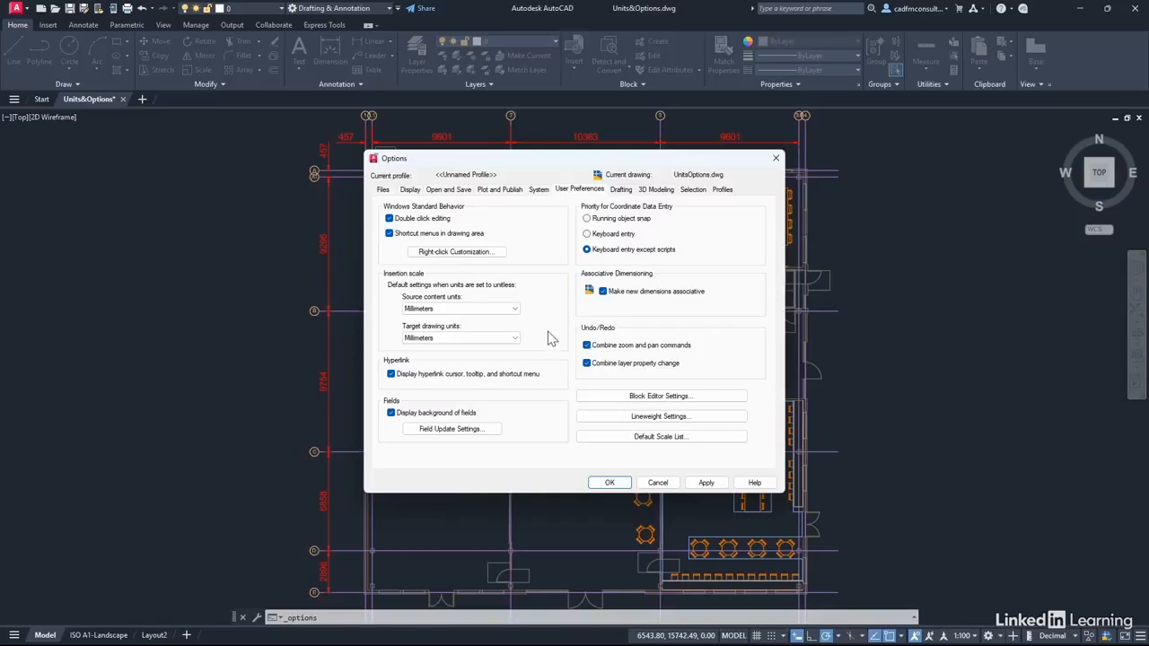
pyautogui.click(610, 484)
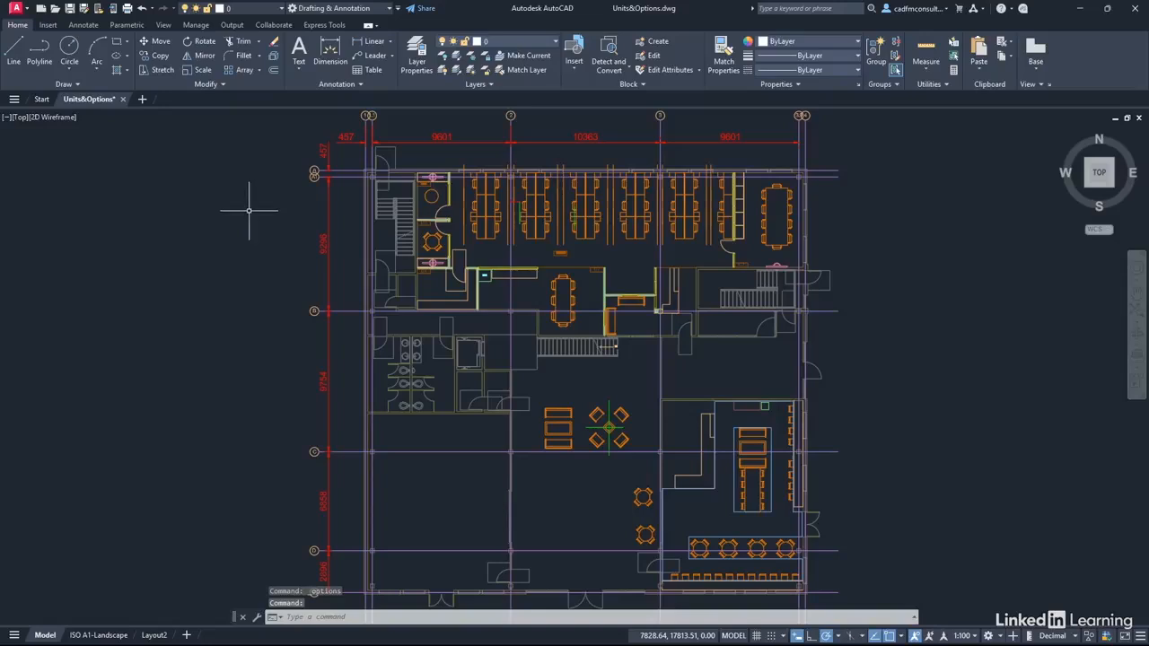